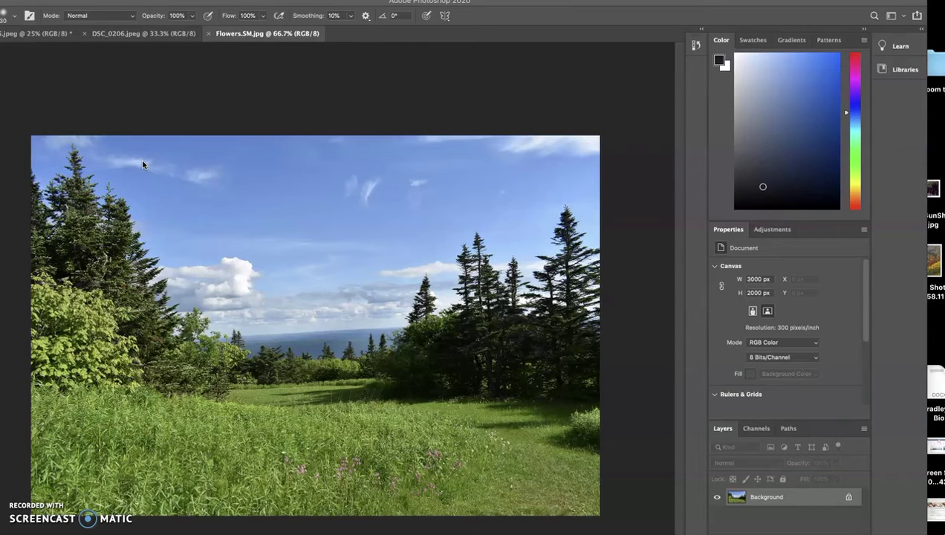
# Step: Open the File menu over the landscape photo; the browser's File menu appears instead
pyautogui.click(131, 119)
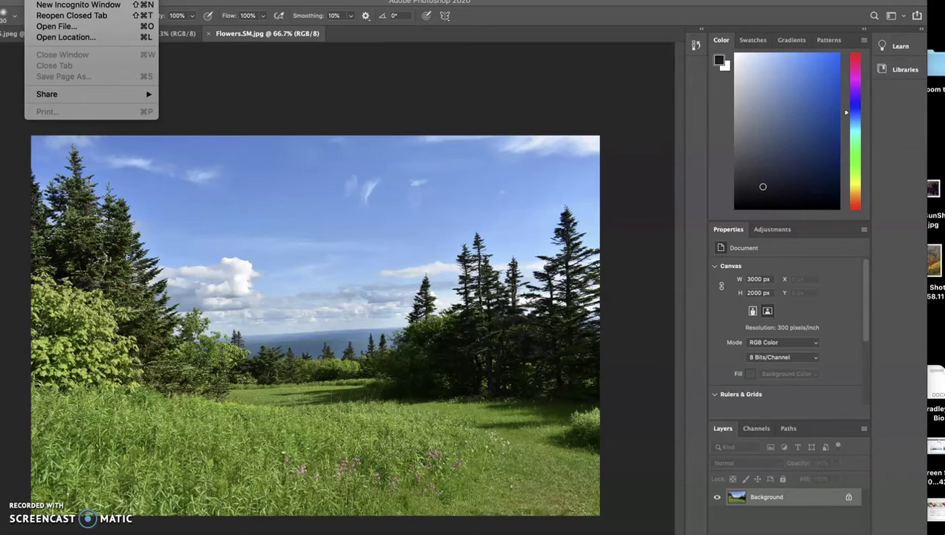
# Step: Dismiss the browser menu and bring up Photoshop's Open dialog with Cmd+O
pyautogui.click(200, 24)
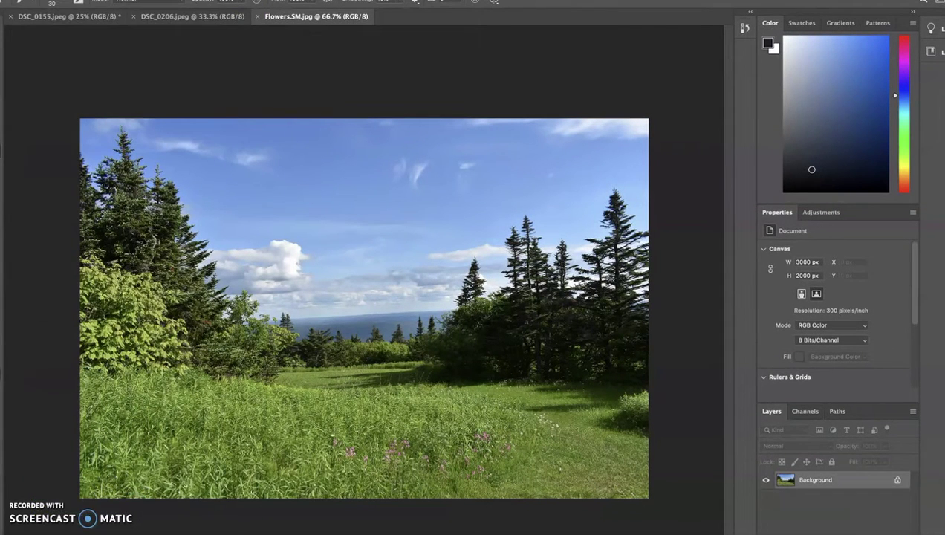
pyautogui.click(47, 2)
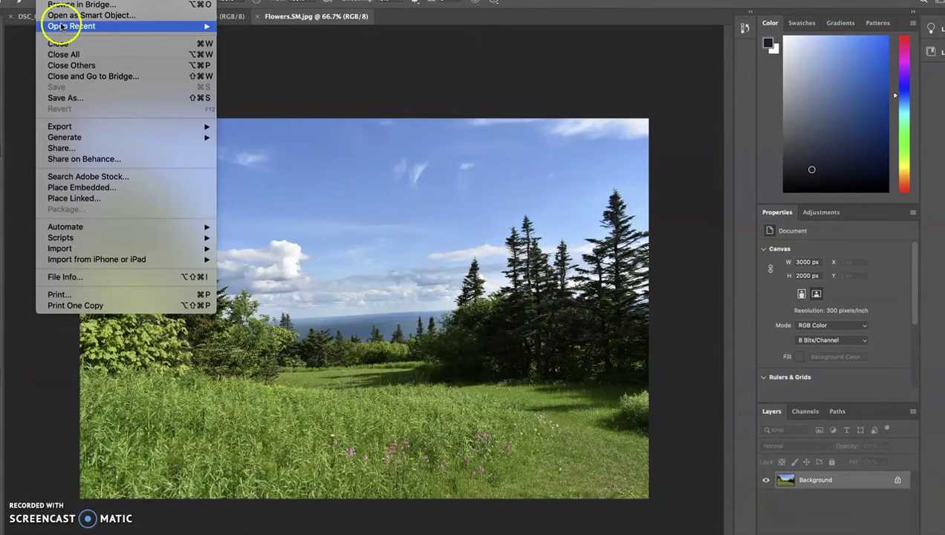
pyautogui.press('super+o')
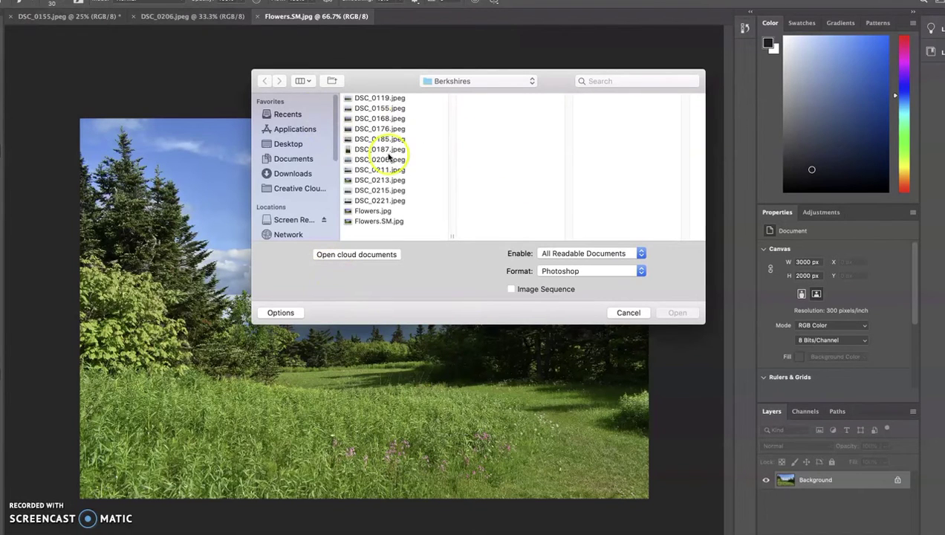
# Step: Preview the Berkshires photos and open DSC_0168.jpeg
pyautogui.click(398, 149)
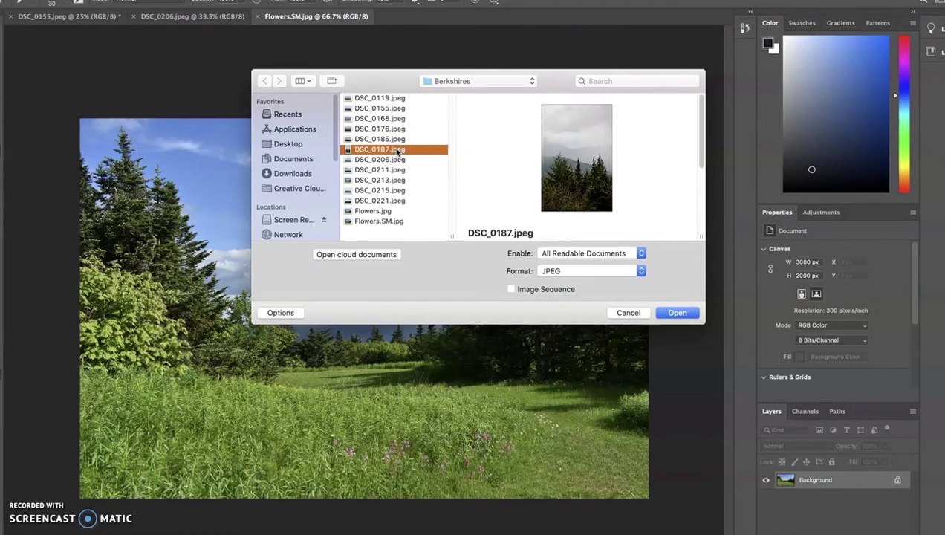
pyautogui.click(394, 130)
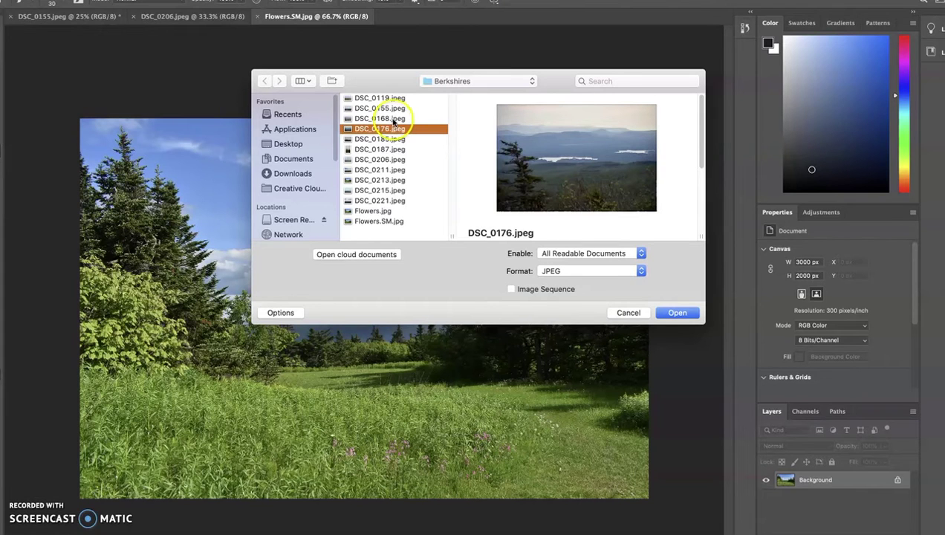
pyautogui.click(390, 118)
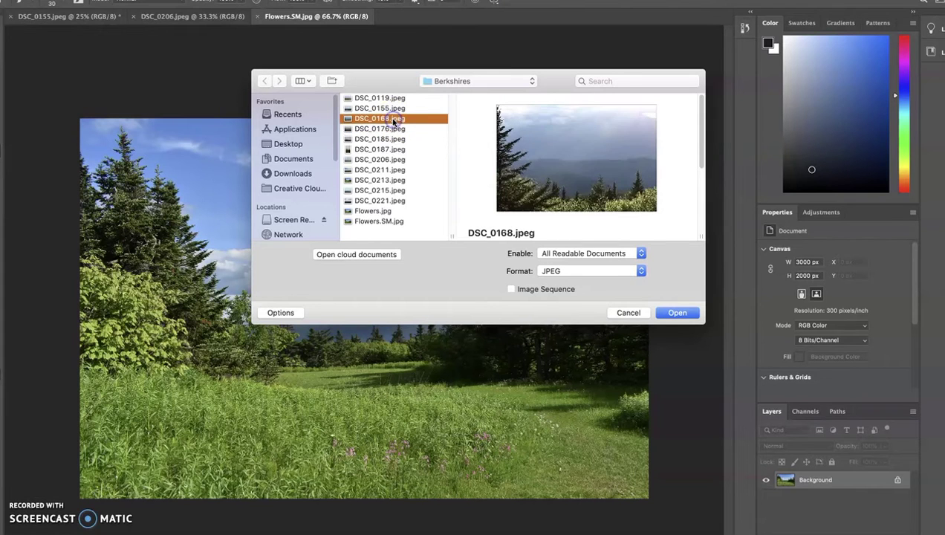
pyautogui.click(680, 312)
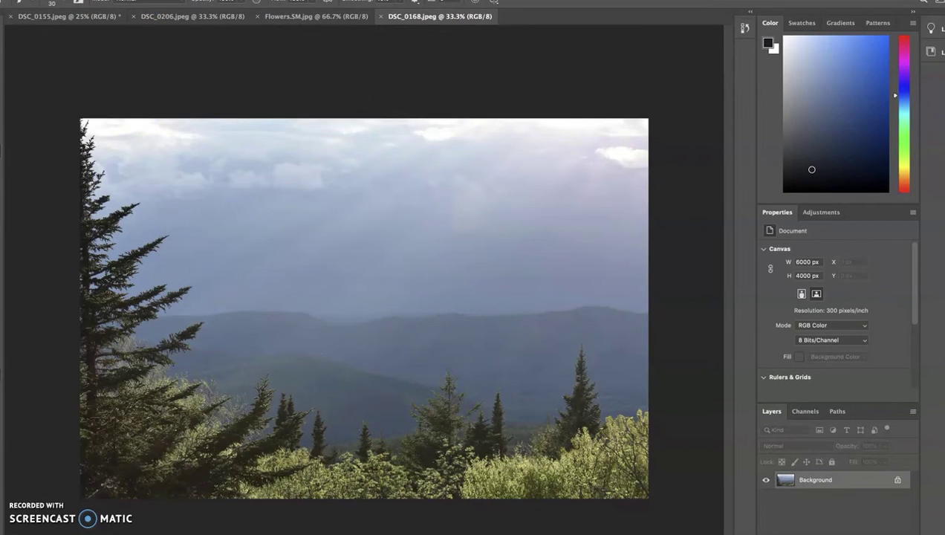
# Step: Open the Image menu to begin resizing the 6000 × 4000 px photo
pyautogui.click(100, 0)
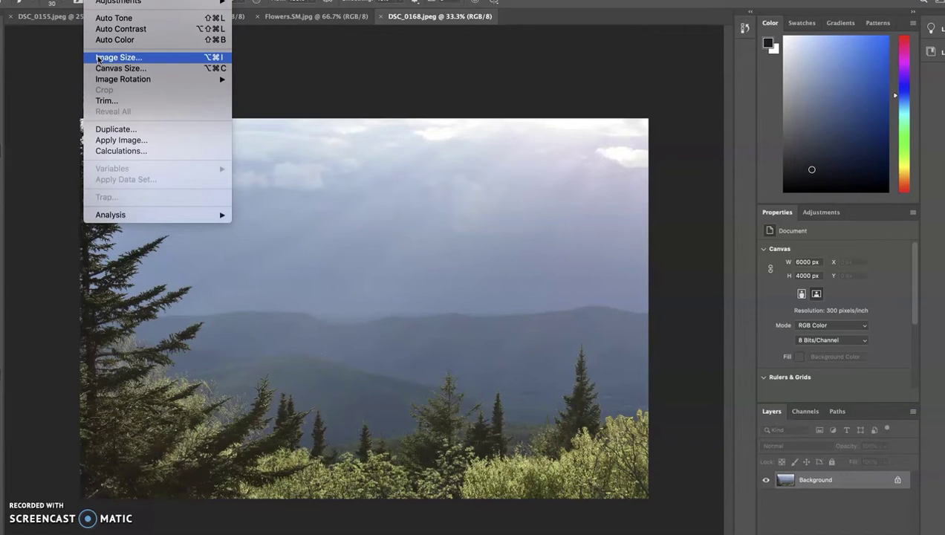
# Step: Open Image Size for DSC_0168 and move the dialog higher on screen
pyautogui.click(100, 57)
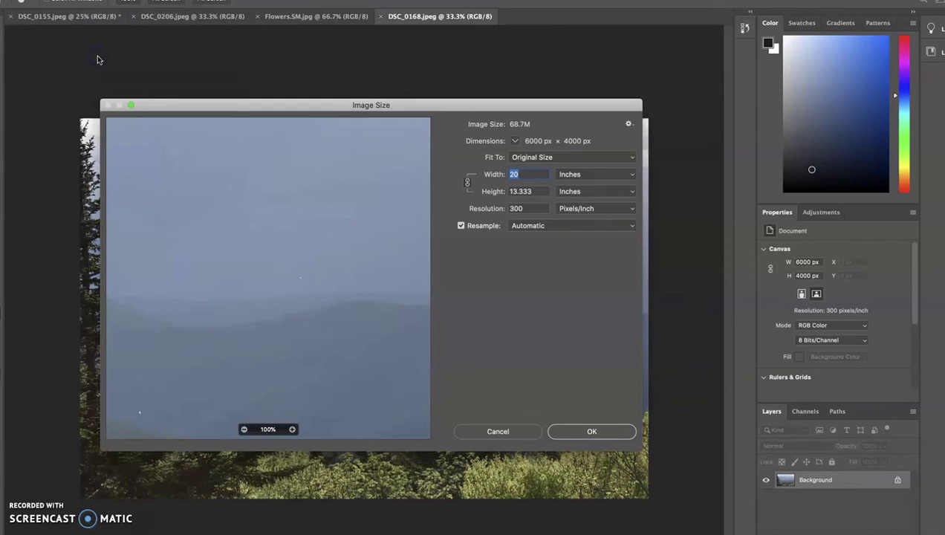
pyautogui.moveTo(221, 102); pyautogui.dragTo(247, 59)
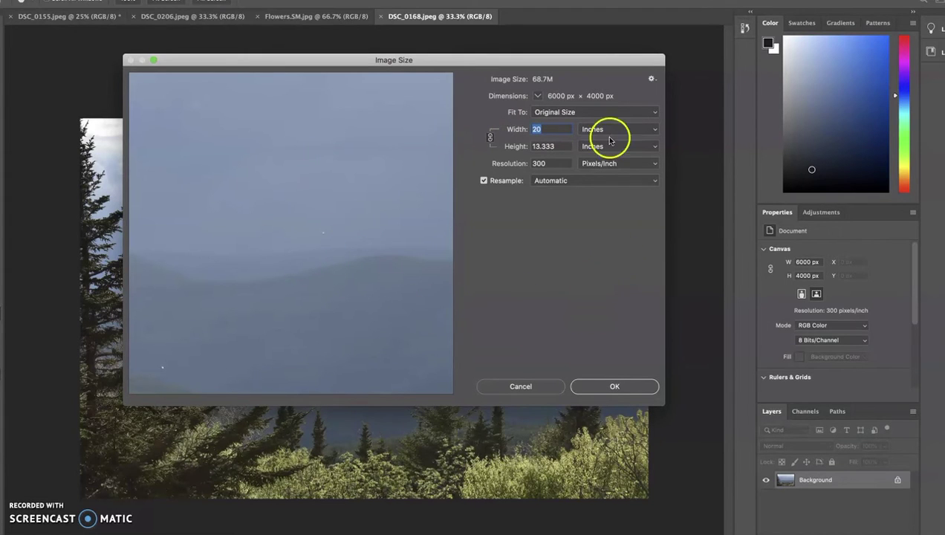
# Step: Apply Fit To Auto Resolution for 200 pixels/inch and select the Width value
pyautogui.click(651, 112)
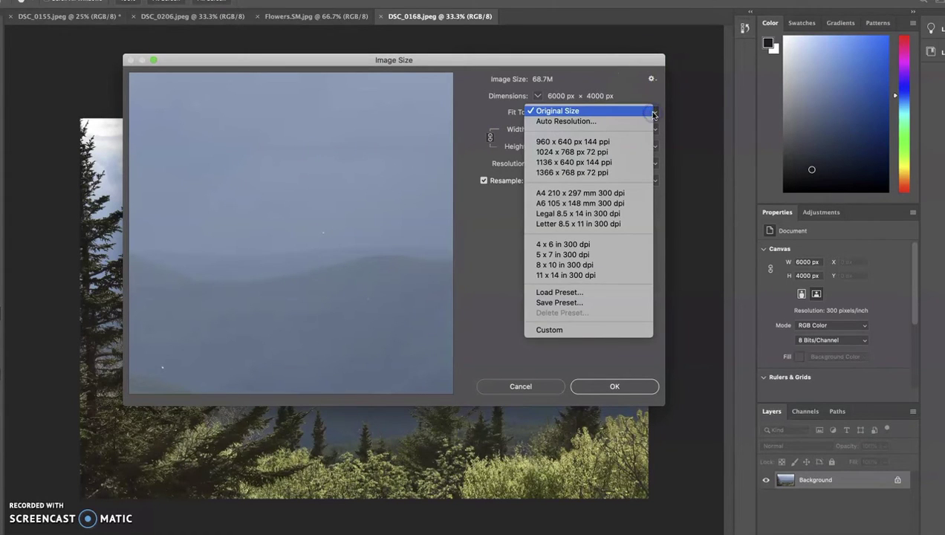
pyautogui.click(648, 121)
pyautogui.click(556, 270)
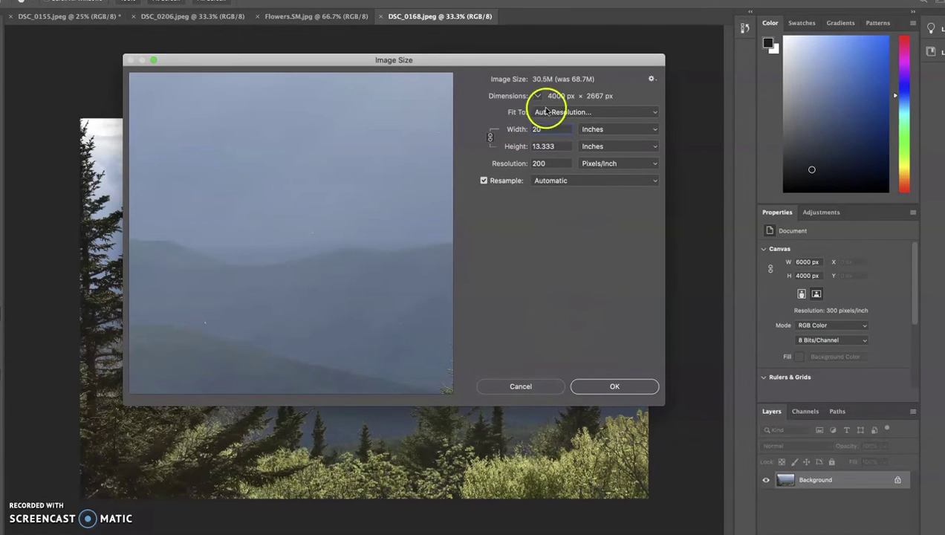
pyautogui.moveTo(565, 56); pyautogui.dragTo(561, 97)
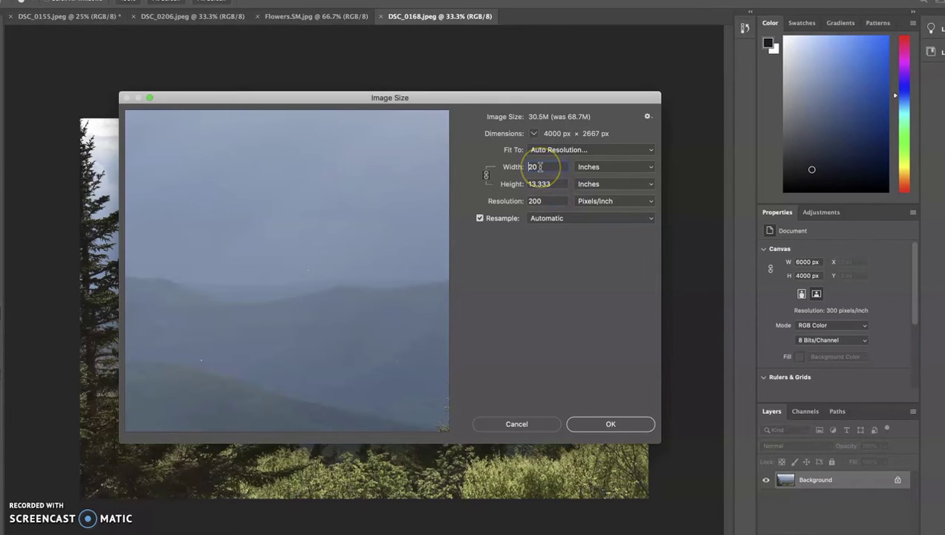
pyautogui.moveTo(540, 167); pyautogui.dragTo(526, 166)
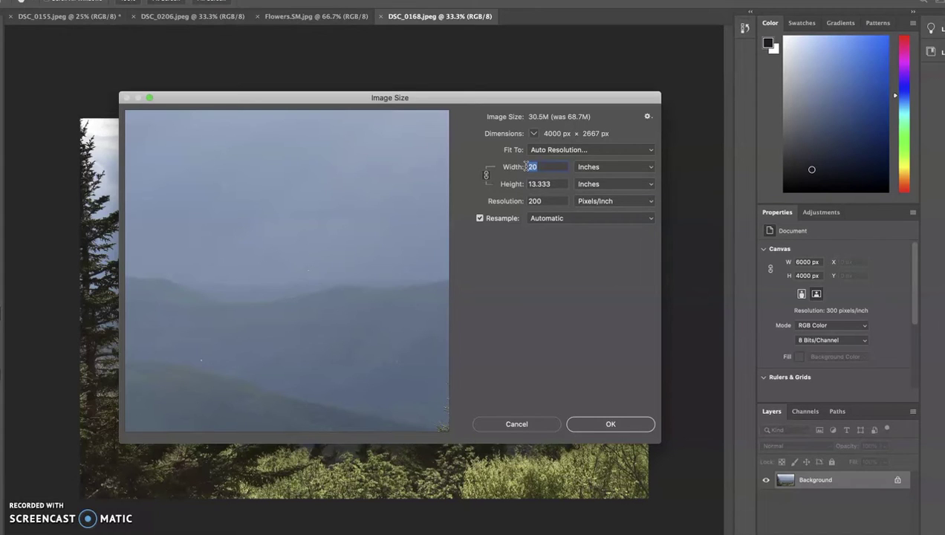
# Step: Set Width to 10 inches after briefly trying 12, giving 2000 × 1333 px
pyautogui.write('10')
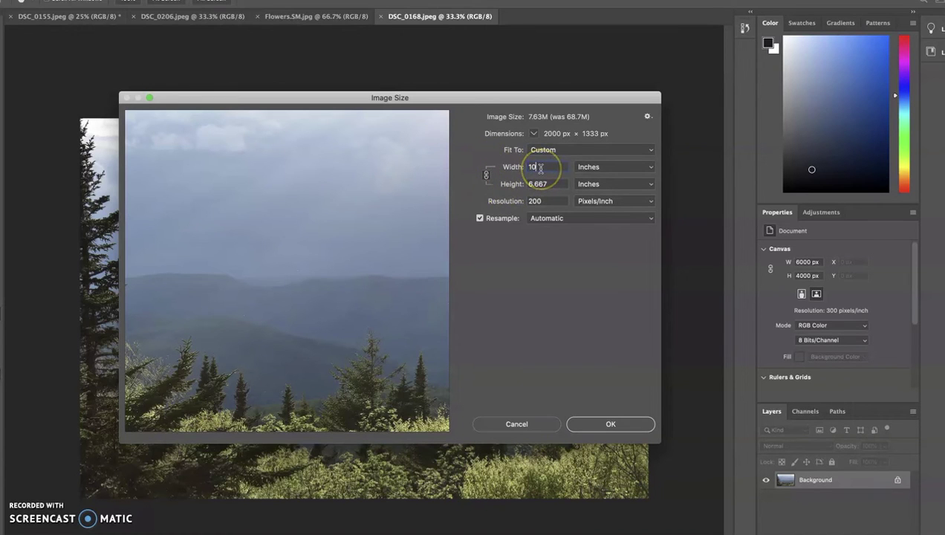
pyautogui.moveTo(532, 168); pyautogui.dragTo(523, 167)
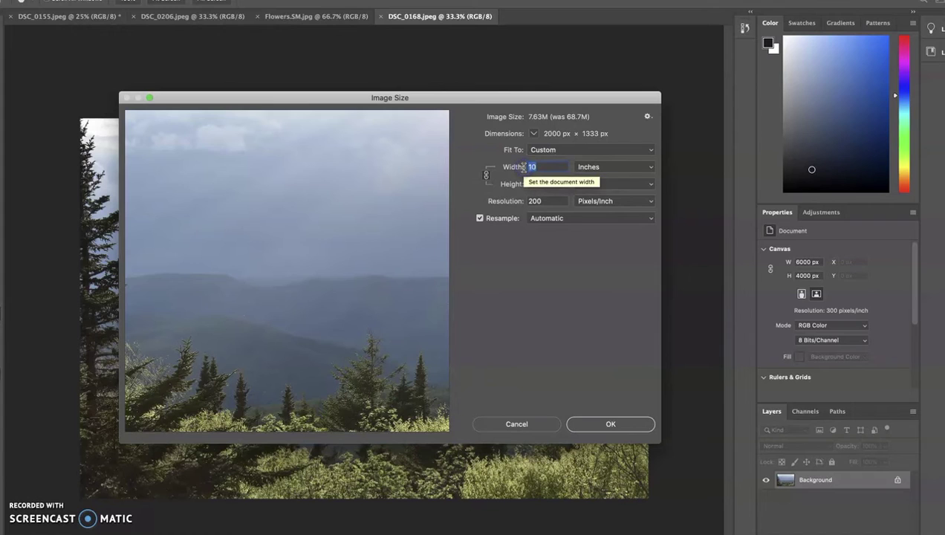
pyautogui.write('12')
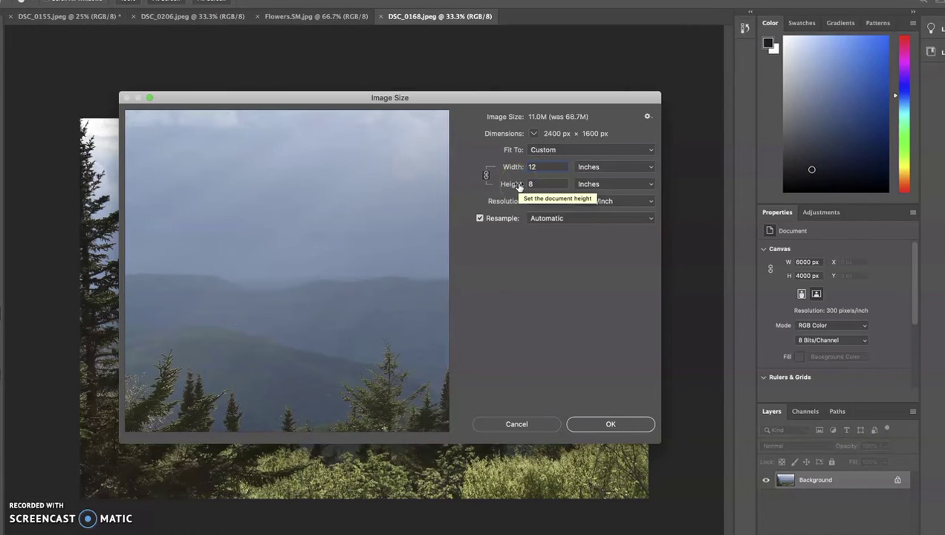
pyautogui.press('BackSpace')
pyautogui.write('0')
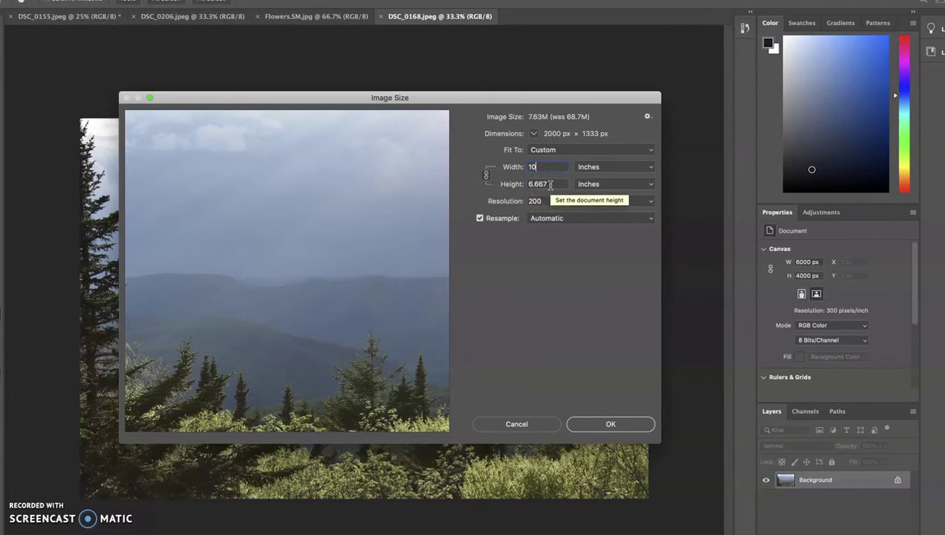
# Step: Unlink proportions and try Width 2, then revert to 6000 × 4000 px at 300 ppi
pyautogui.click(485, 175)
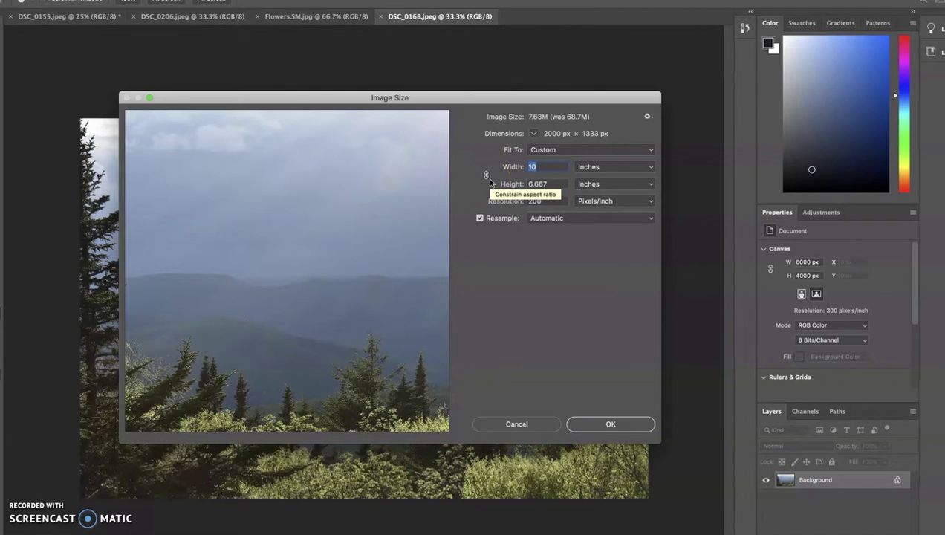
pyautogui.click(533, 167)
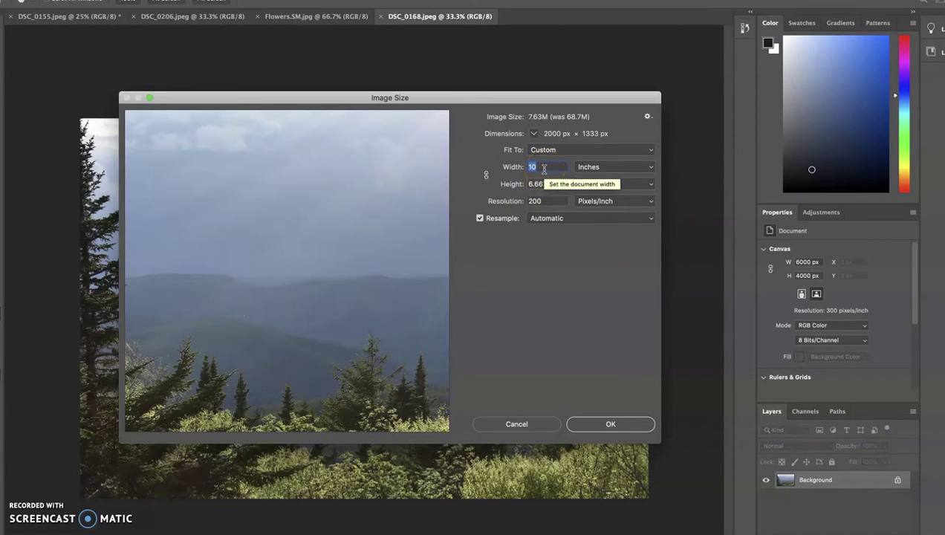
pyautogui.write('2')
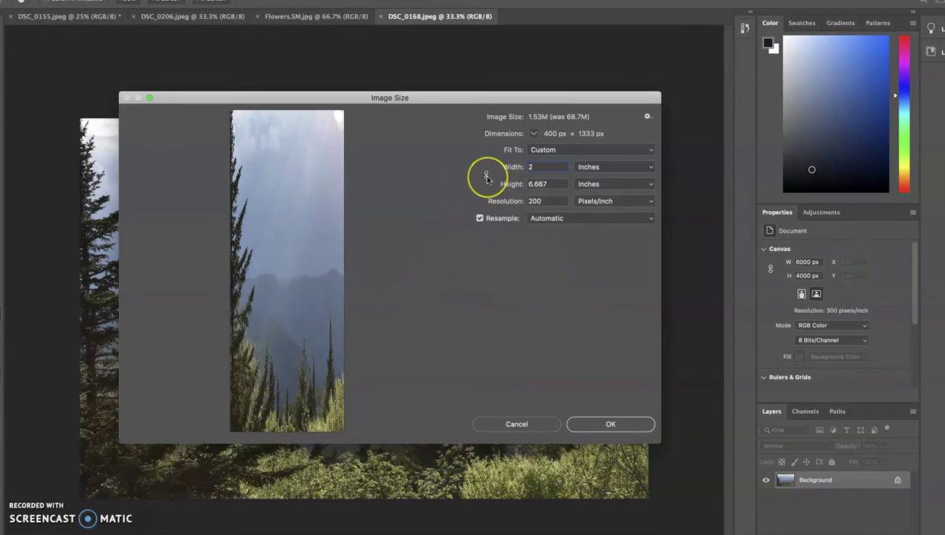
pyautogui.press('super+z')
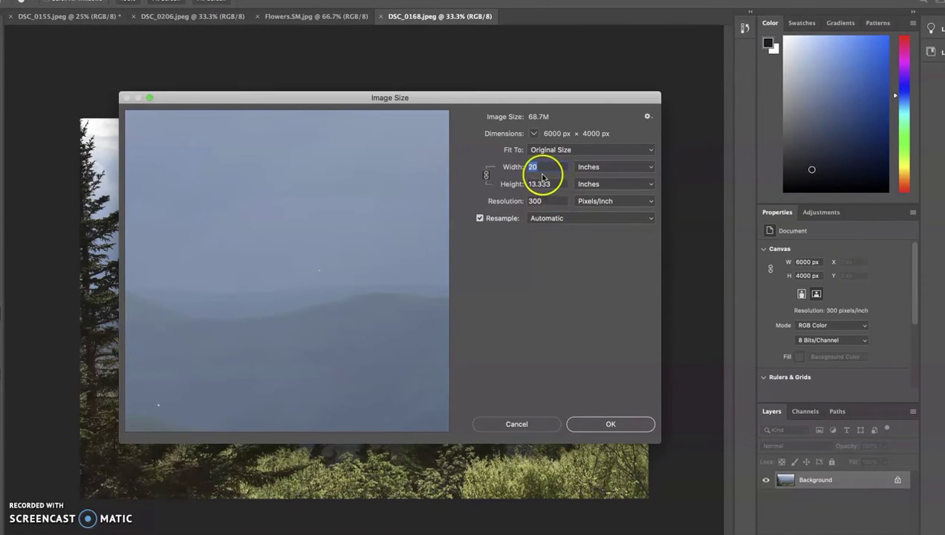
# Step: Enter Width 10 inches at 300 ppi, giving 10 × 6.667 inches and 3000 × 2000 px
pyautogui.write('10')
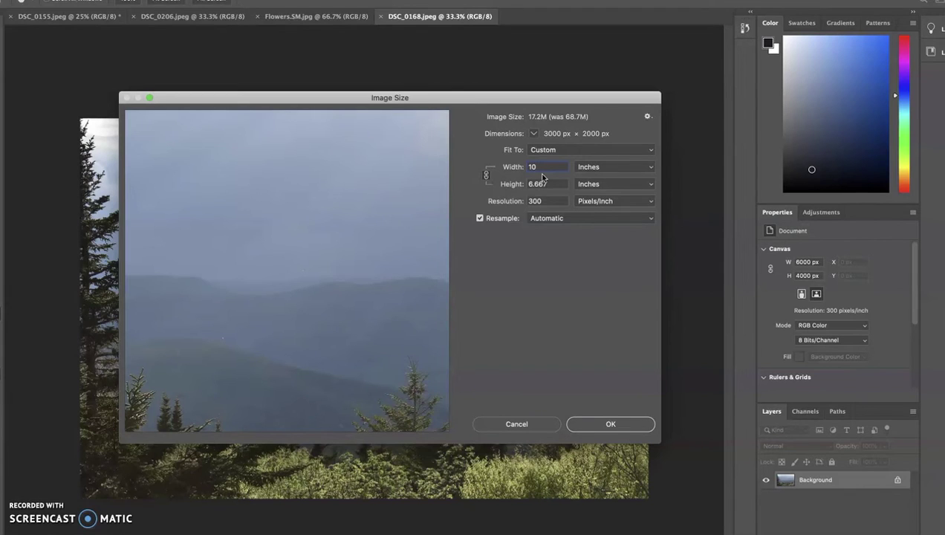
pyautogui.click(542, 202)
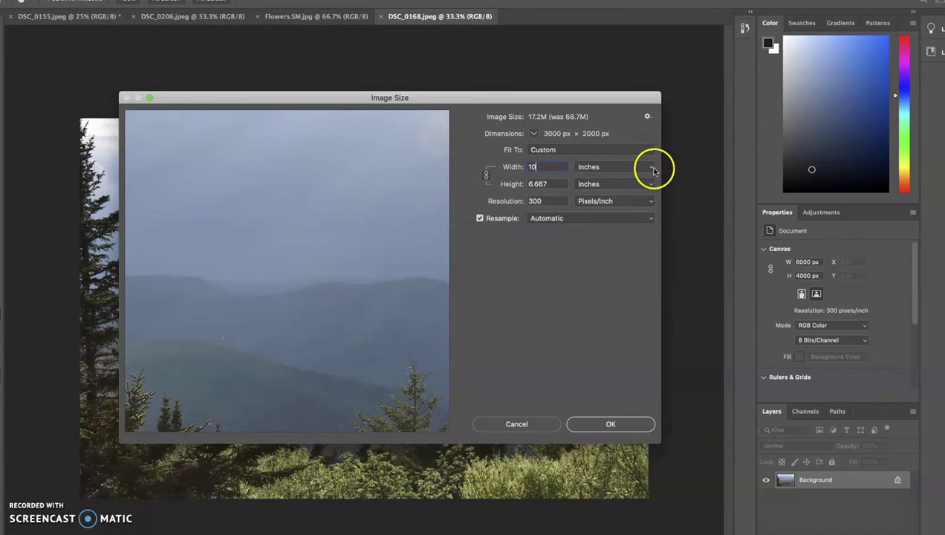
pyautogui.click(653, 170)
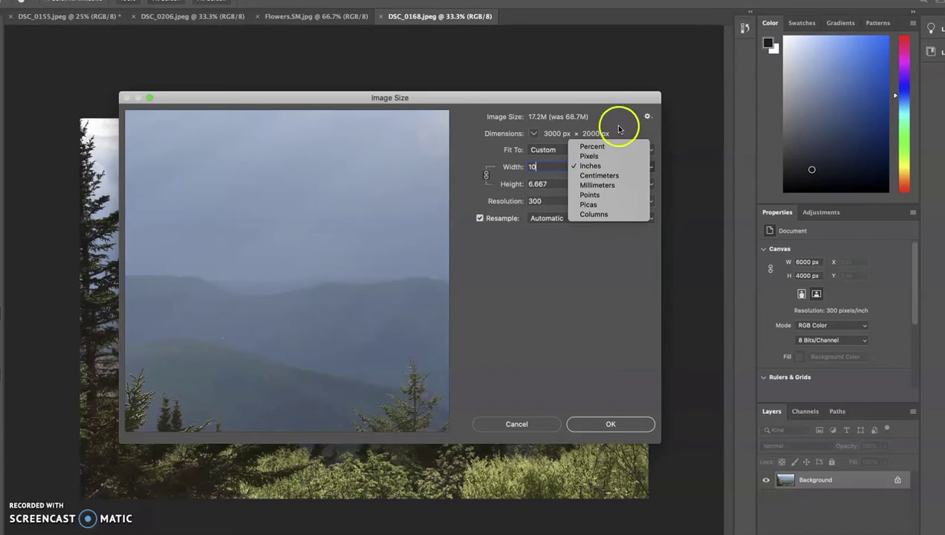
pyautogui.click(622, 122)
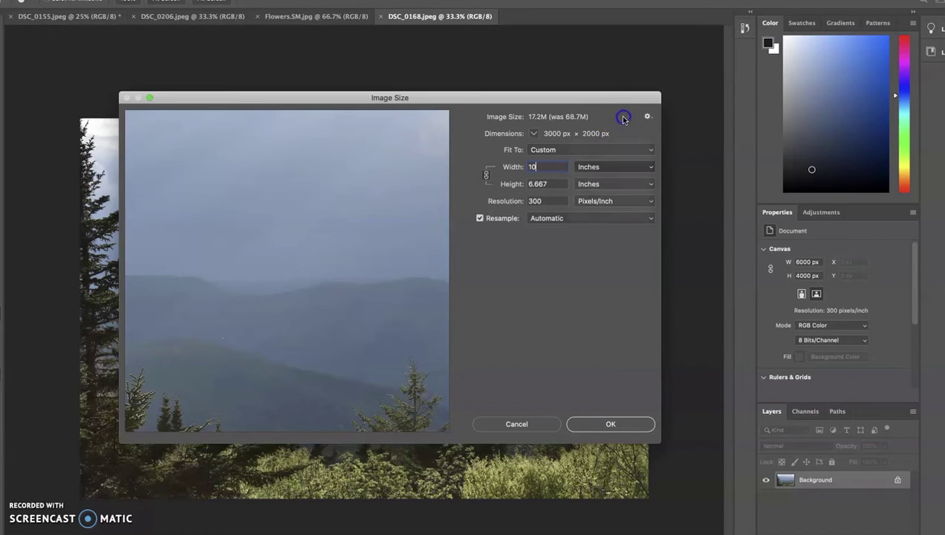
pyautogui.click(648, 202)
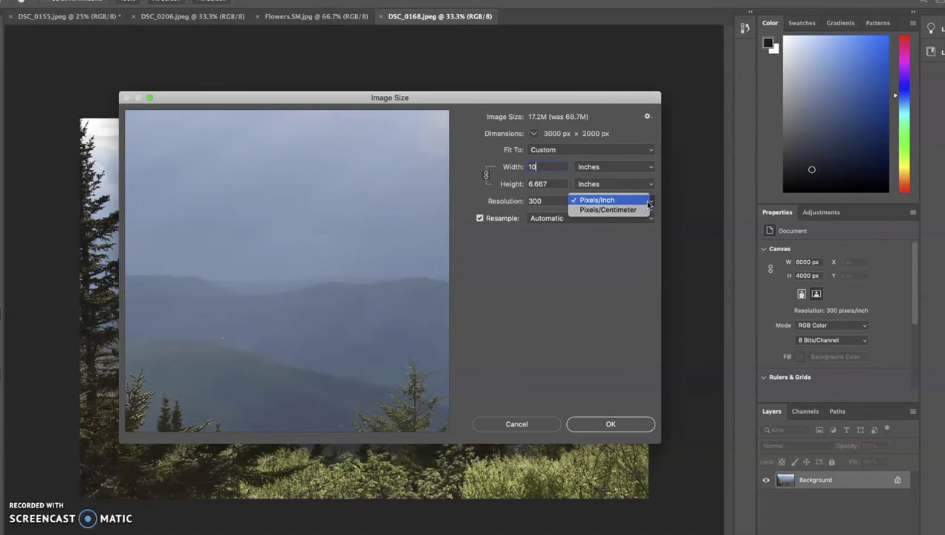
pyautogui.click(590, 201)
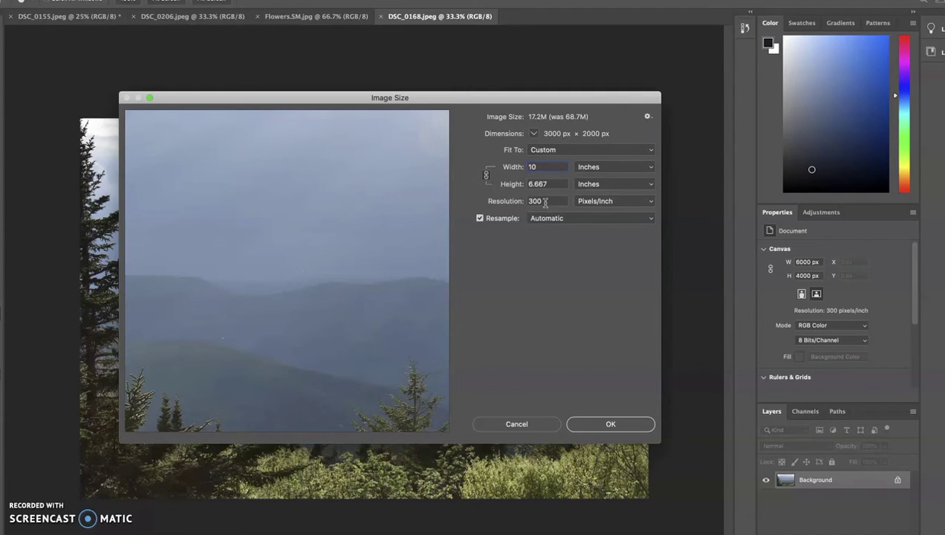
pyautogui.click(534, 202)
pyautogui.click(542, 203)
pyautogui.moveTo(542, 195)
pyautogui.mouseDown()
pyautogui.moveTo(552, 186)
pyautogui.moveTo(545, 170)
pyautogui.moveTo(550, 187)
pyautogui.mouseUp()
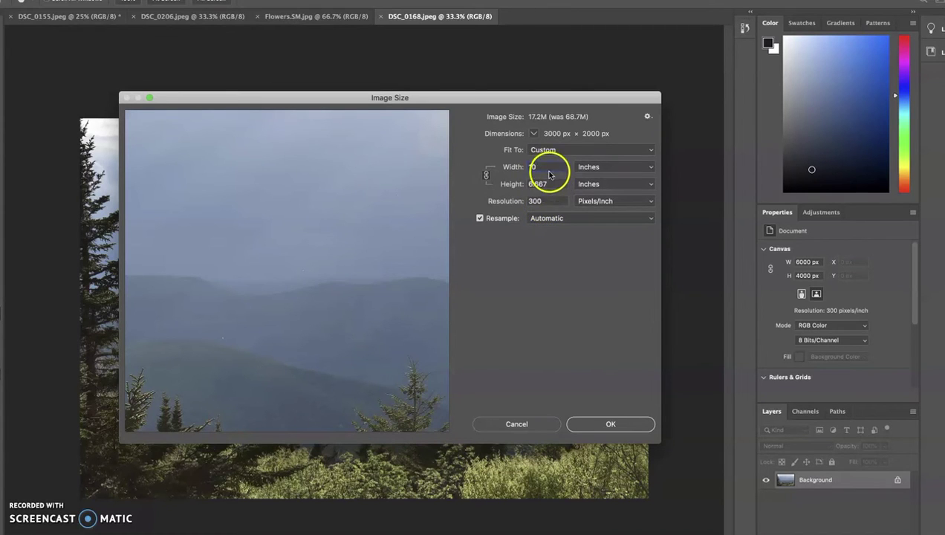
# Step: Apply the 3000 × 2000 px resize and zoom in on the pine tree photo
pyautogui.click(611, 425)
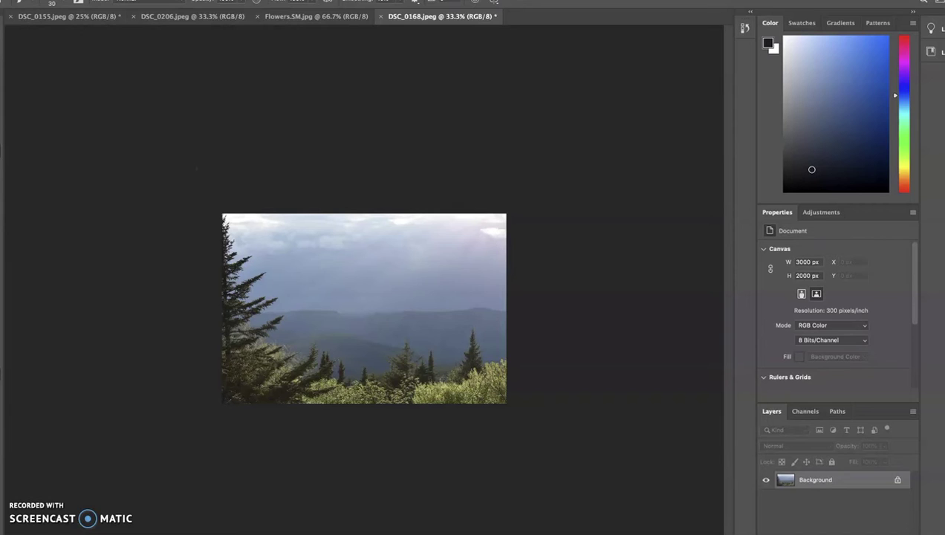
pyautogui.hotkey('ctrl', '+')
pyautogui.hotkey('ctrl', '+')
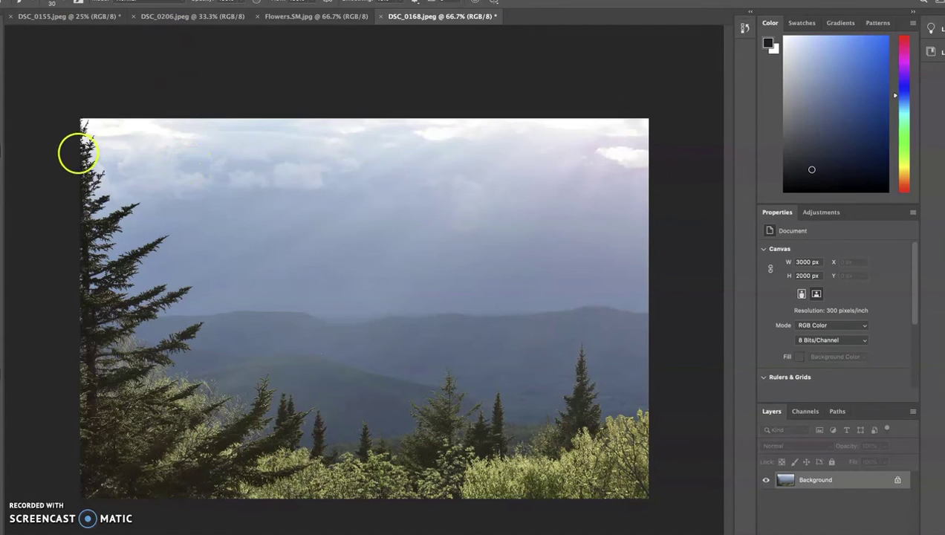
pyautogui.click(51, 0)
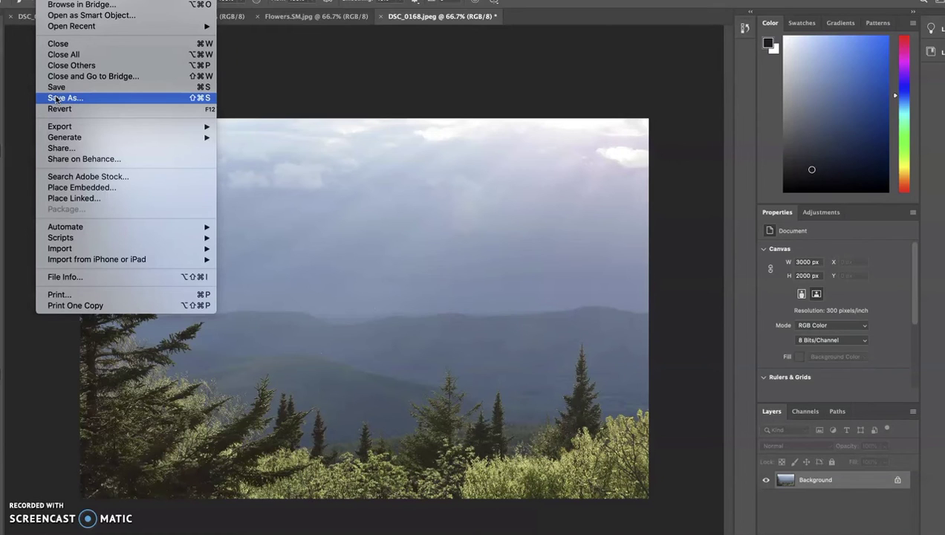
# Step: Choose Save As for DSC_0168.jpeg to reach the cloud-or-computer save prompt
pyautogui.click(56, 99)
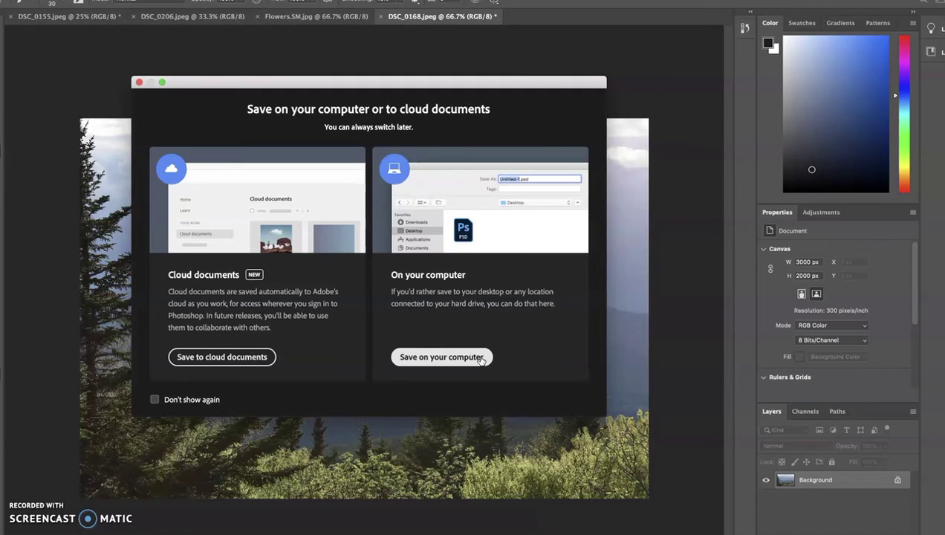
# Step: Save to this computer and keep JPEG as the file format
pyautogui.click(480, 358)
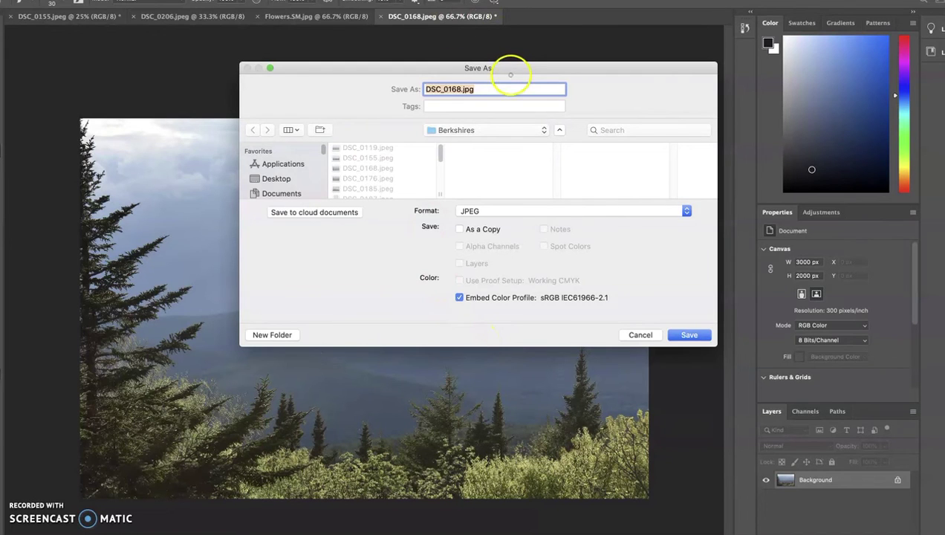
pyautogui.moveTo(508, 69); pyautogui.dragTo(473, 100)
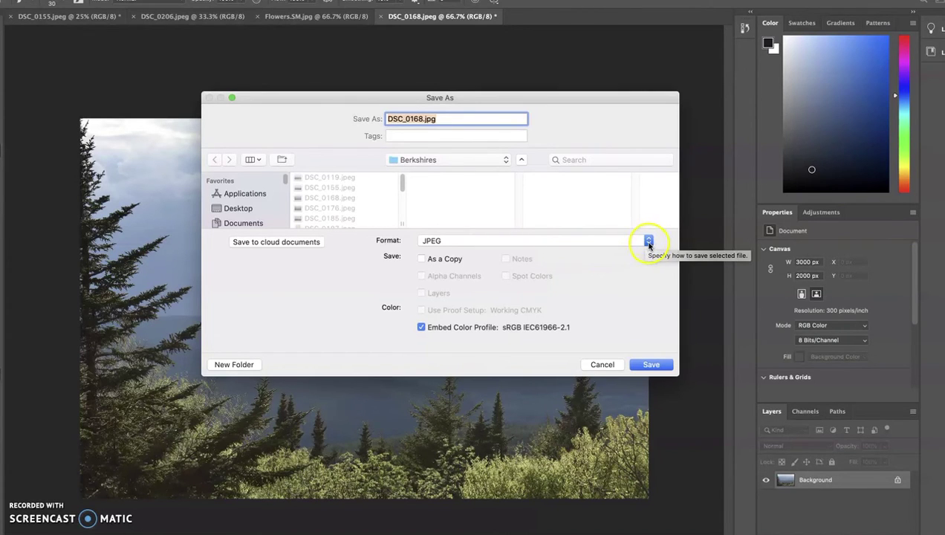
pyautogui.click(648, 242)
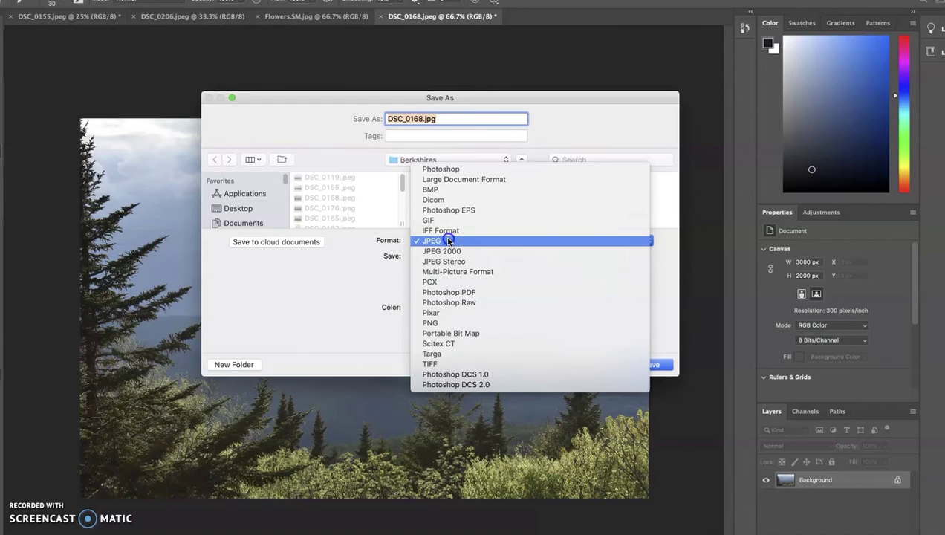
pyautogui.click(448, 241)
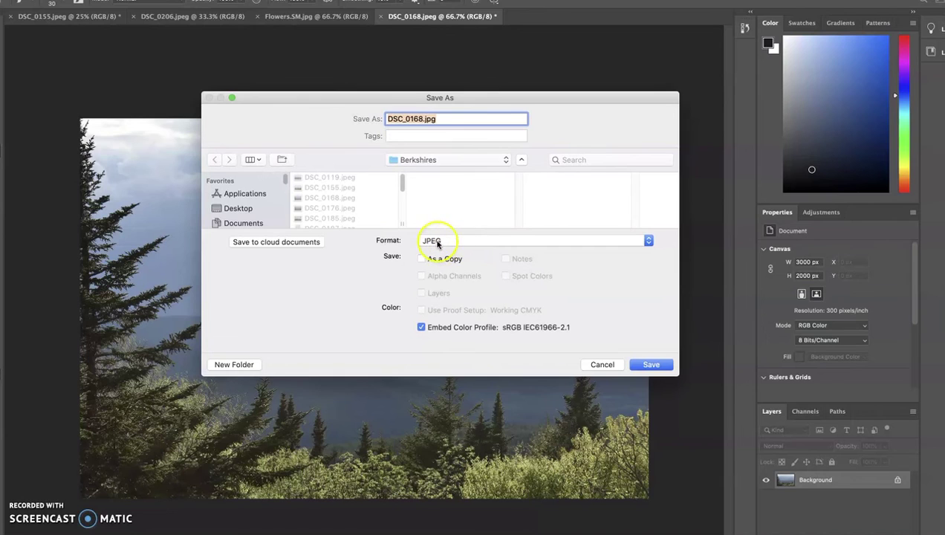
# Step: Replace the name DSC_0168 with PineTrees, fixing the typo
pyautogui.click(423, 119)
pyautogui.press('BackSpace')
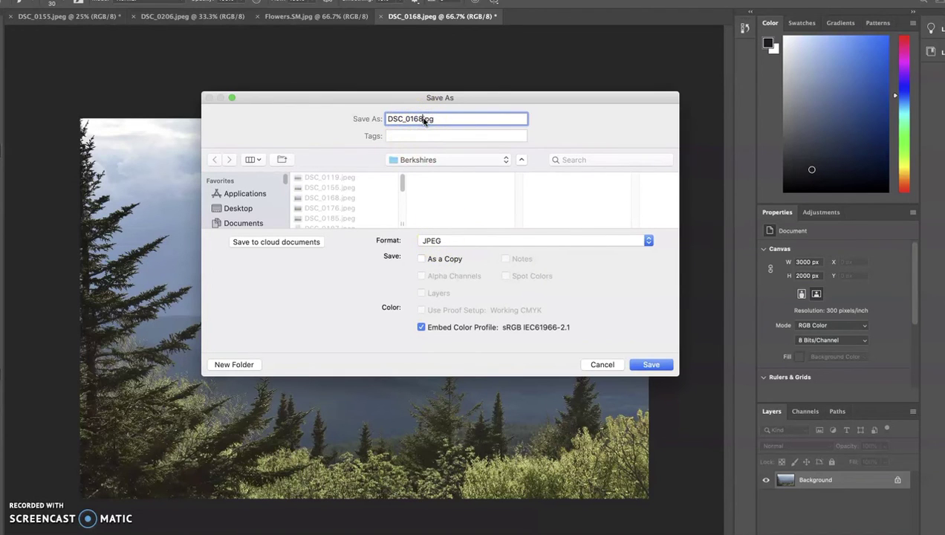
pyautogui.press('BackSpace')
pyautogui.press('BackSpace')
pyautogui.press('BackSpace')
pyautogui.write('PineTreets')
pyautogui.press('BackSpace')
pyautogui.press('BackSpace')
pyautogui.write('s')
pyautogui.click(464, 124)
pyautogui.click(507, 165)
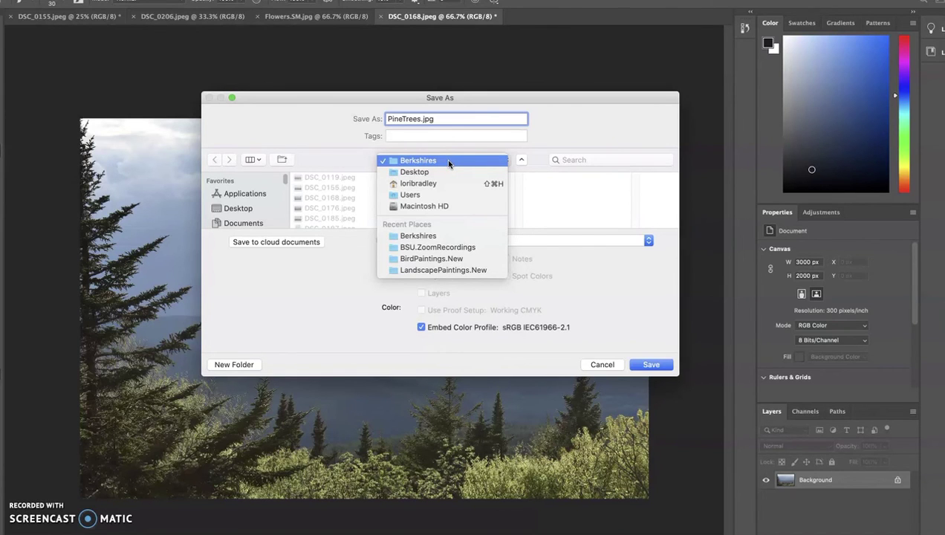
pyautogui.click(424, 163)
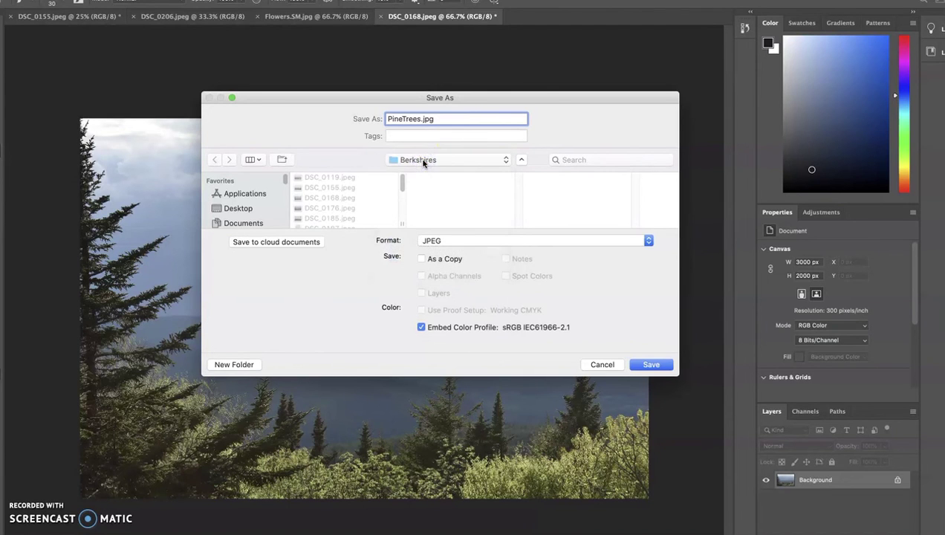
pyautogui.click(497, 161)
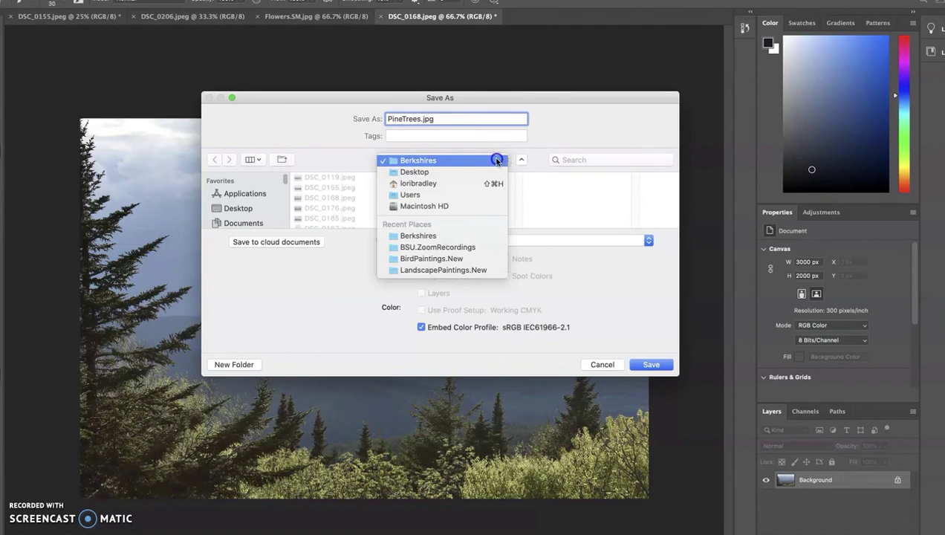
pyautogui.click(434, 162)
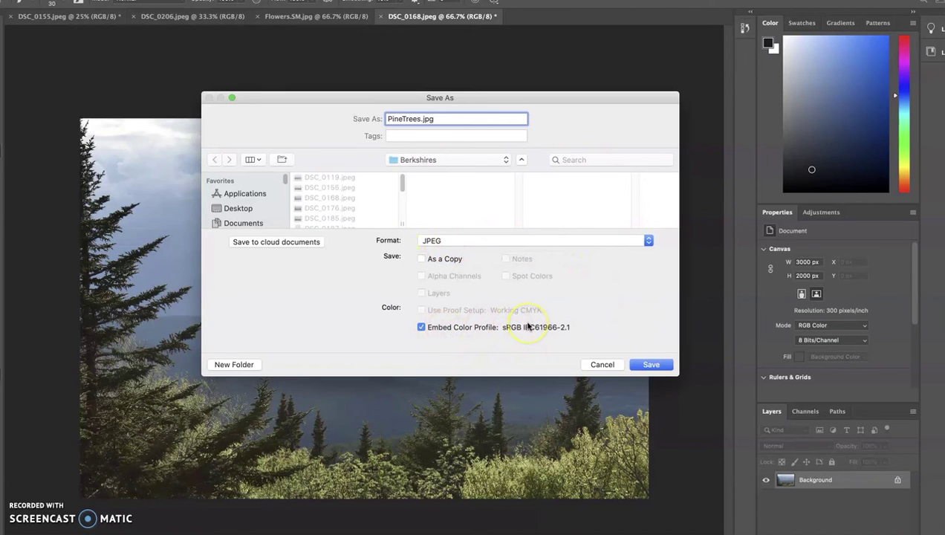
pyautogui.click(430, 331)
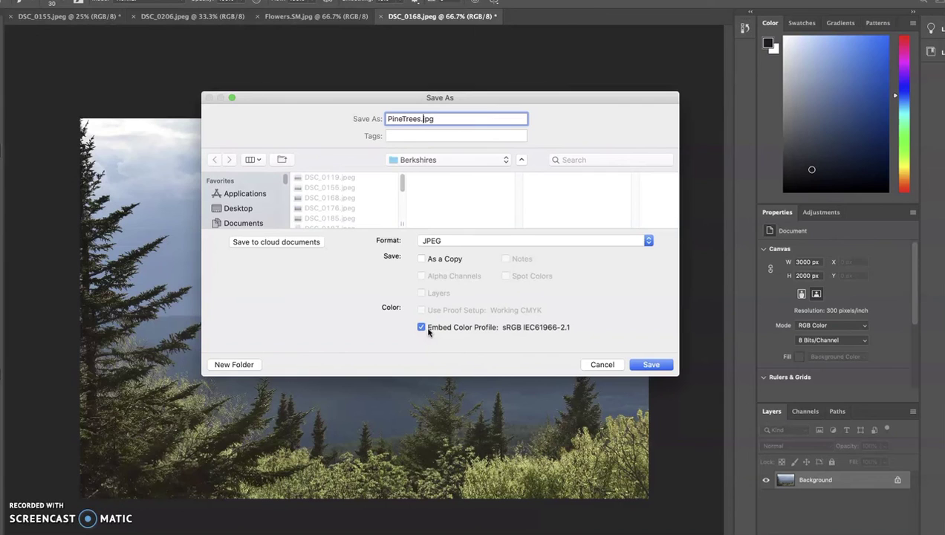
pyautogui.click(420, 330)
# Step: Save PineTrees.jpg into Berkshires at JPEG quality 12 (Maximum), about 3.9M
pyautogui.click(650, 366)
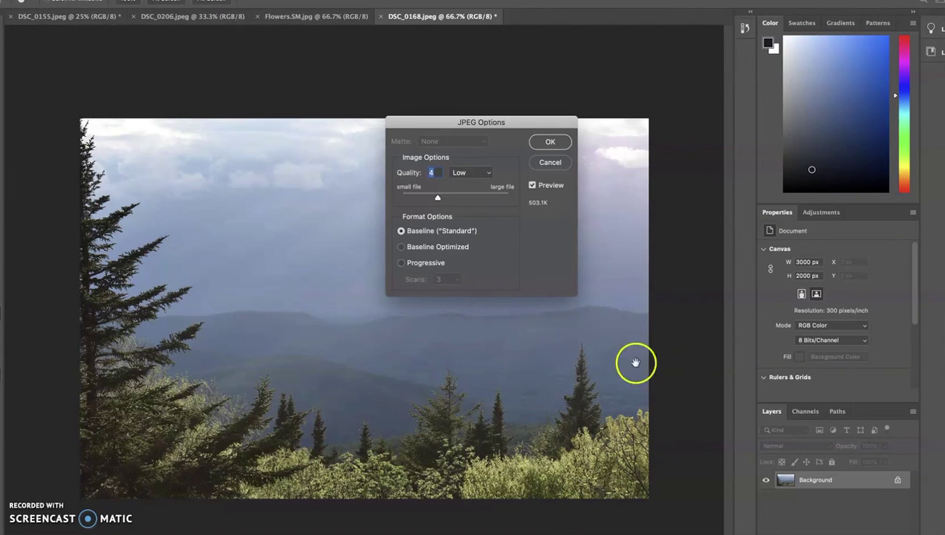
pyautogui.moveTo(527, 123); pyautogui.dragTo(514, 157)
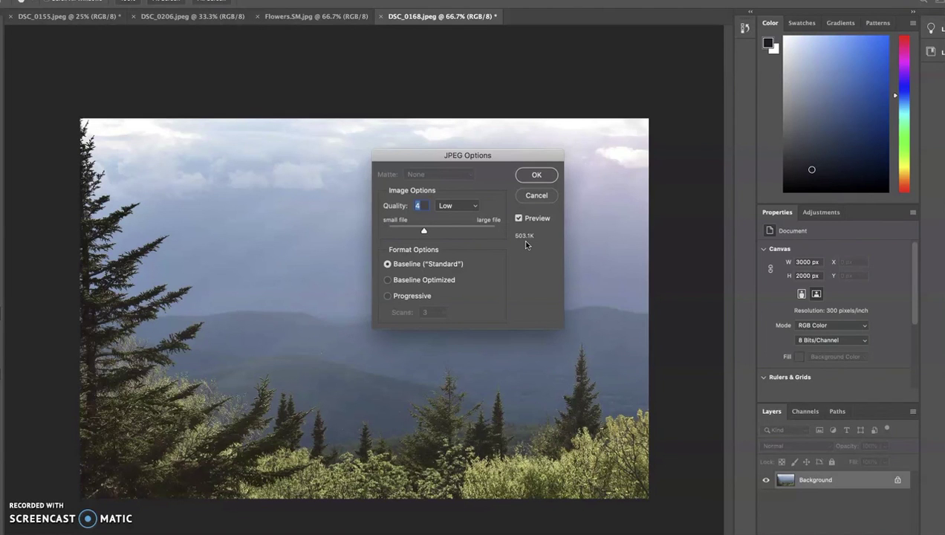
pyautogui.moveTo(525, 245); pyautogui.dragTo(475, 243)
pyautogui.moveTo(423, 232); pyautogui.dragTo(516, 226)
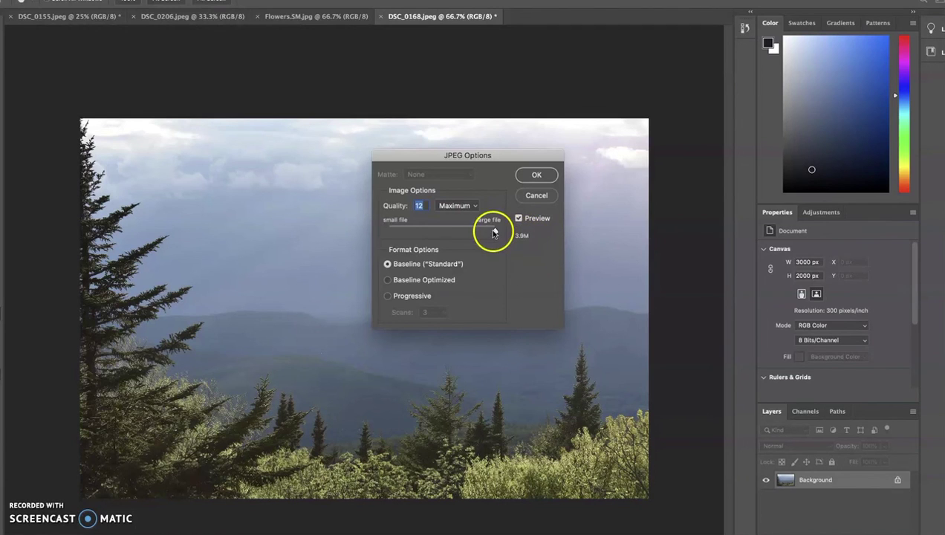
pyautogui.click(496, 234)
pyautogui.moveTo(496, 234); pyautogui.dragTo(420, 227)
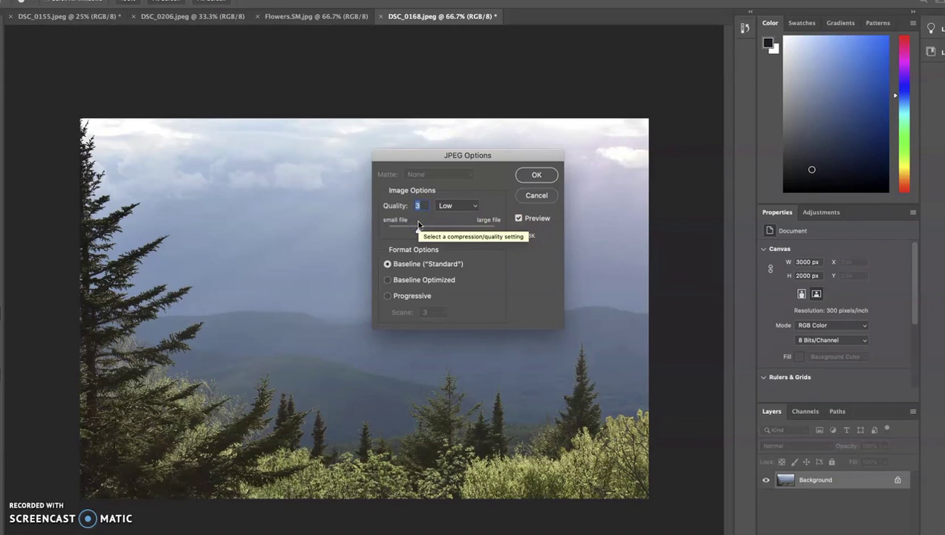
pyautogui.moveTo(418, 227); pyautogui.dragTo(532, 232)
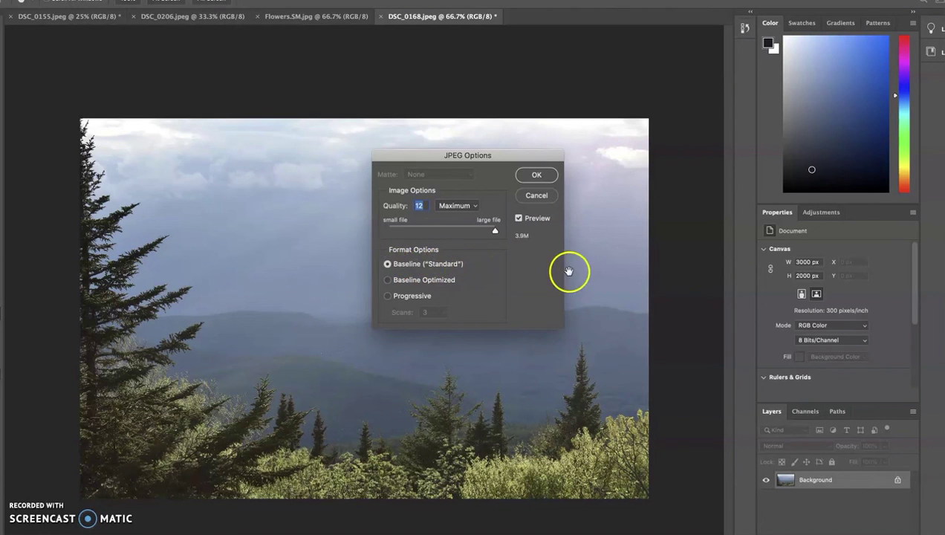
pyautogui.click(550, 176)
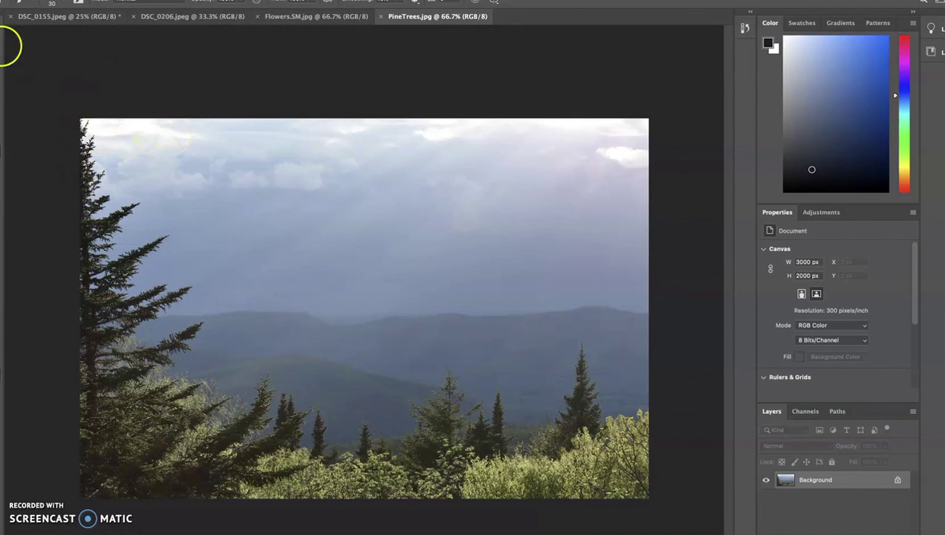
# Step: Save As a second copy to this computer, inserting SM. to name it PineTrees.SM.jpg
pyautogui.click(52, 0)
pyautogui.click(56, 99)
pyautogui.click(401, 357)
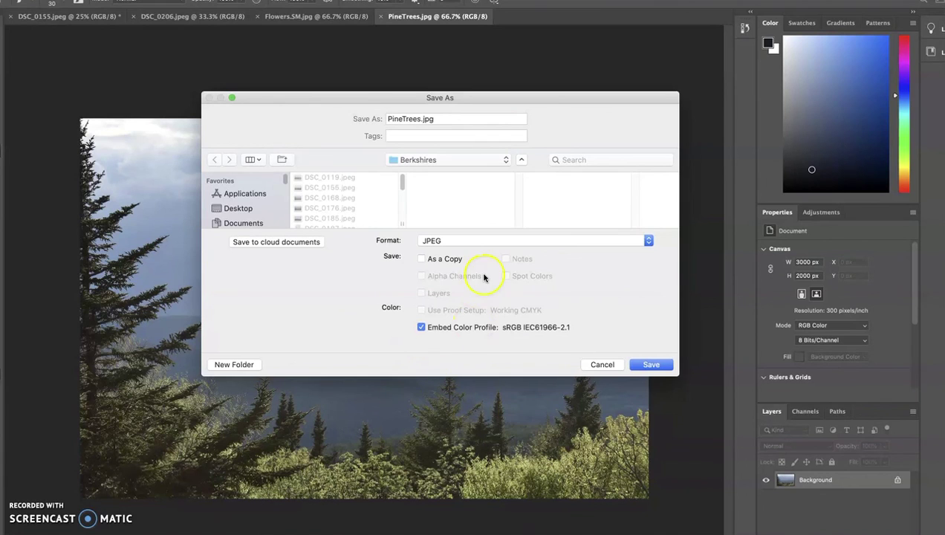
pyautogui.click(423, 121)
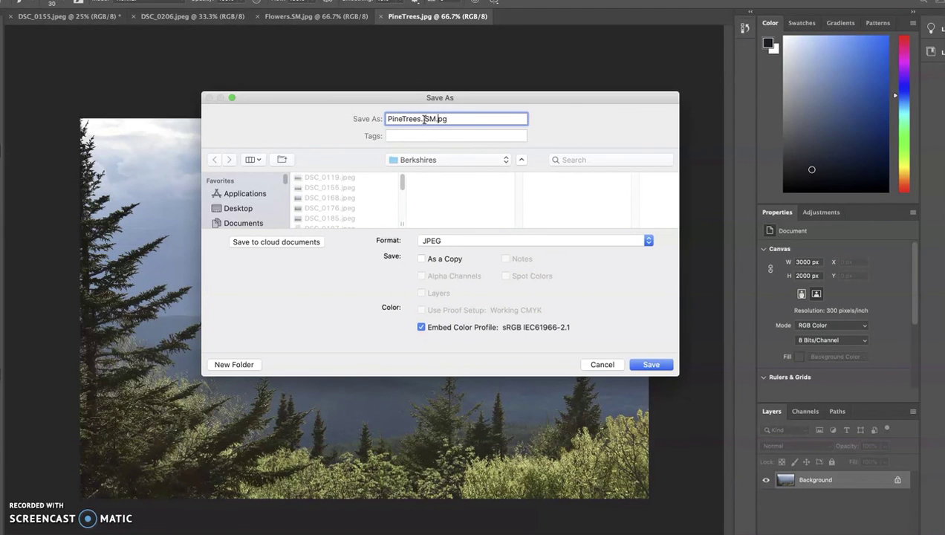
pyautogui.write('SM.')
pyautogui.click(426, 120)
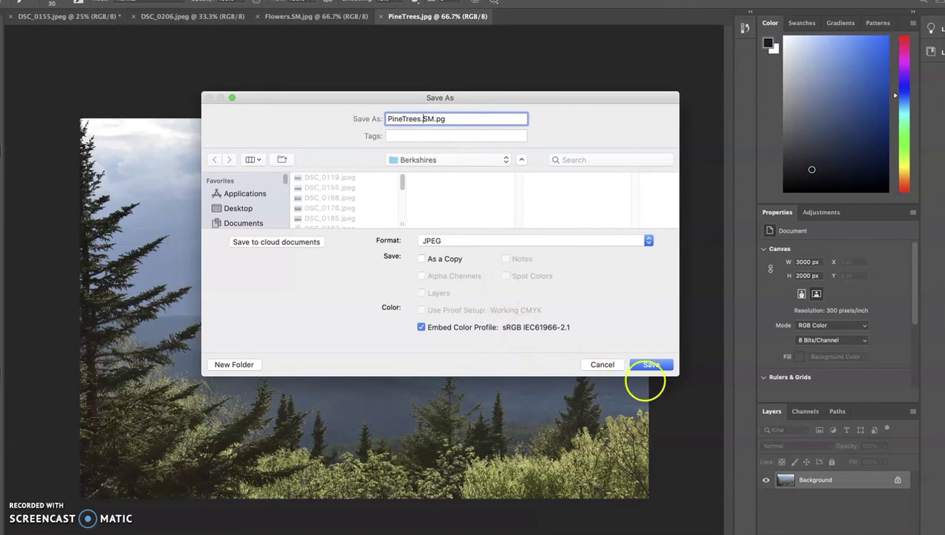
# Step: Save the copy and drop its JPEG quality to 4 (Low), about 503.1K
pyautogui.click(657, 366)
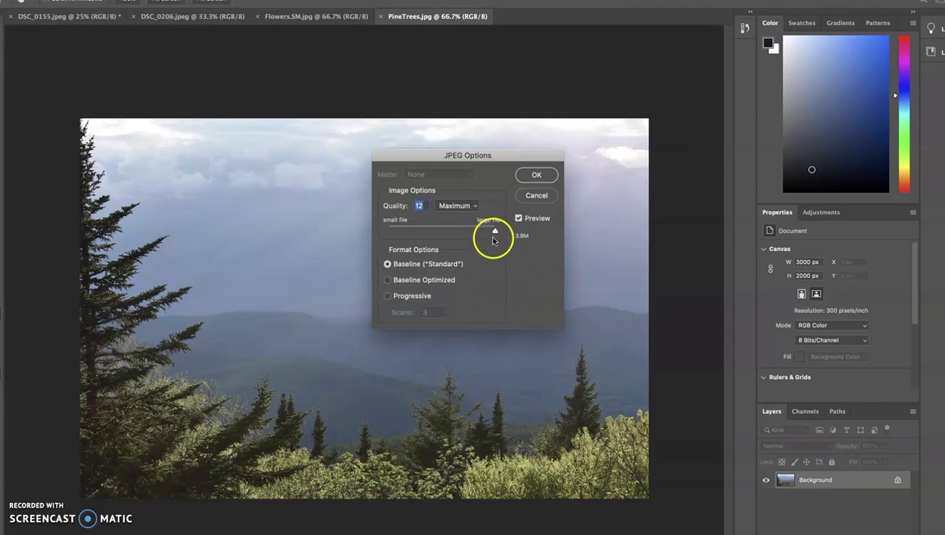
pyautogui.moveTo(493, 231); pyautogui.dragTo(424, 230)
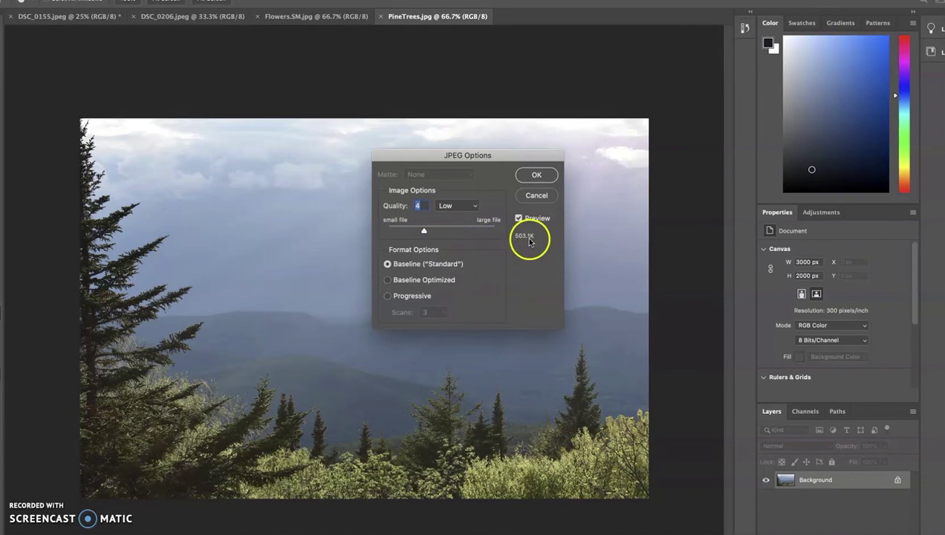